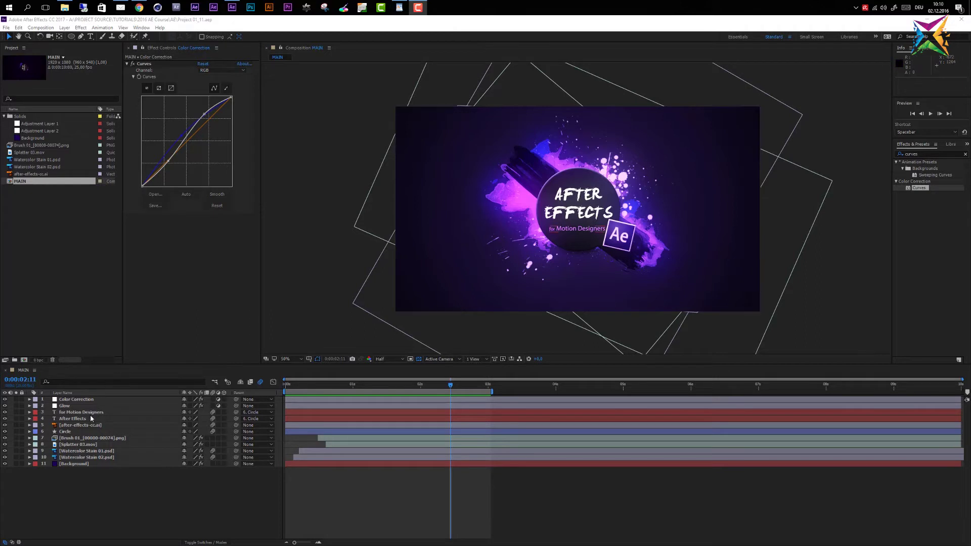
# Scale layer 10, Watercolor Stain 02, up to 145%
pyautogui.click(76, 457)
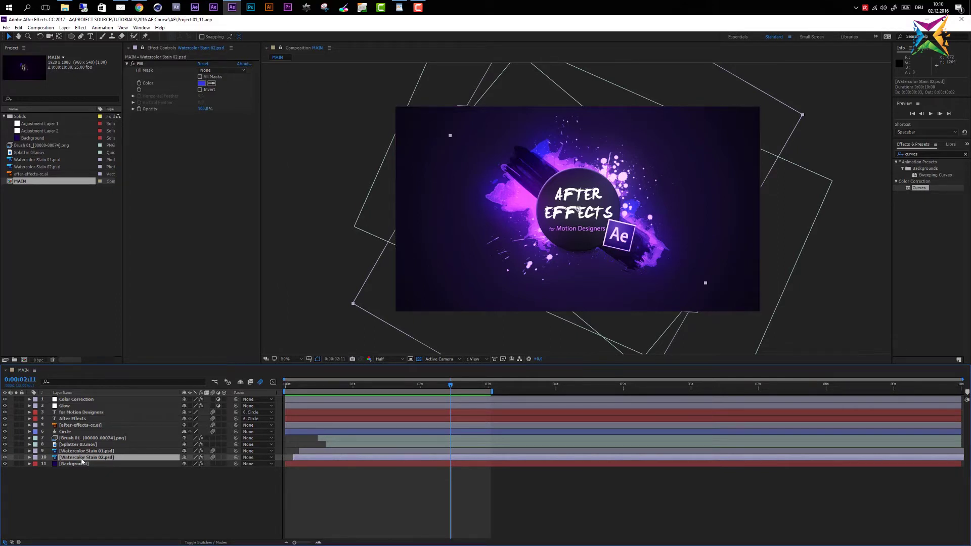
pyautogui.press('s')
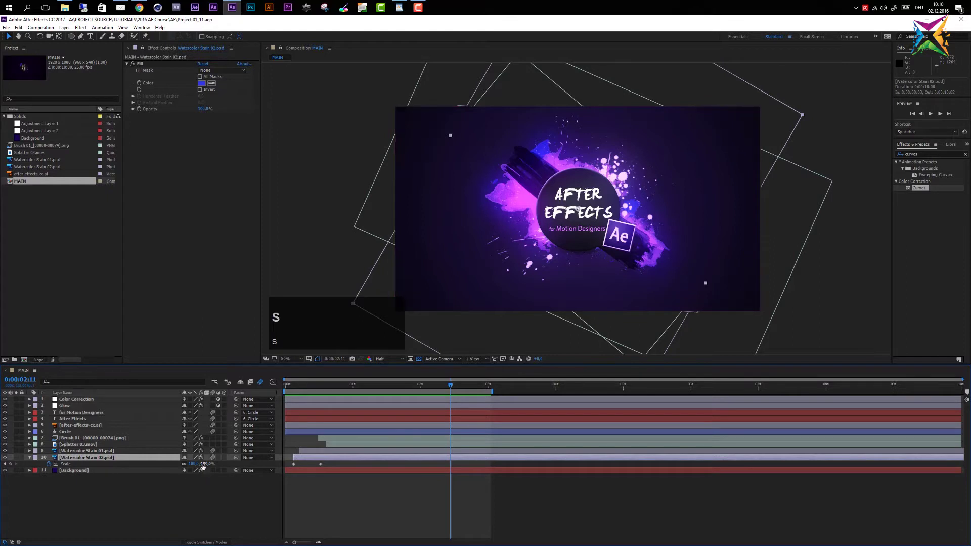
pyautogui.moveTo(203, 464); pyautogui.dragTo(223, 464)
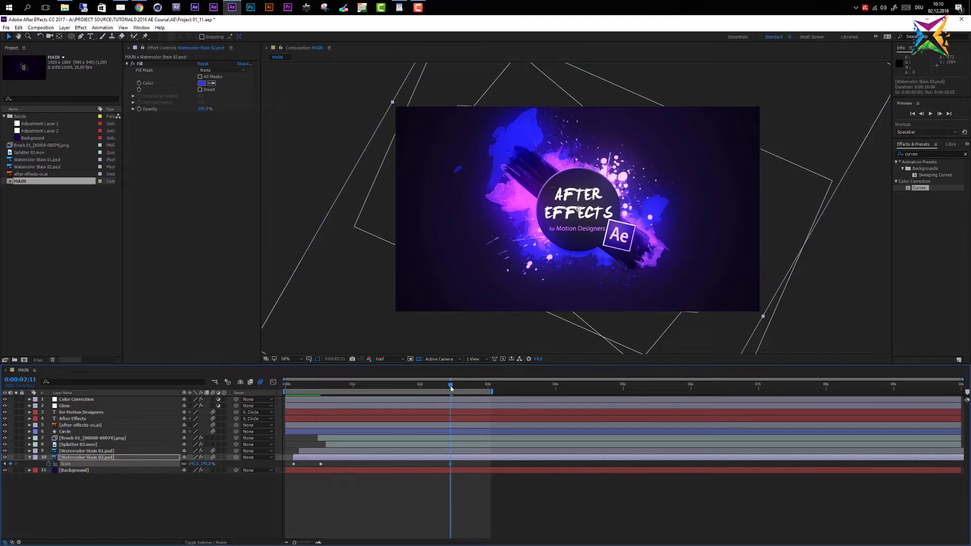
# Undo the stain enlargement and move the playhead to about 0:00:00:13
pyautogui.moveTo(450, 388); pyautogui.dragTo(420, 420)
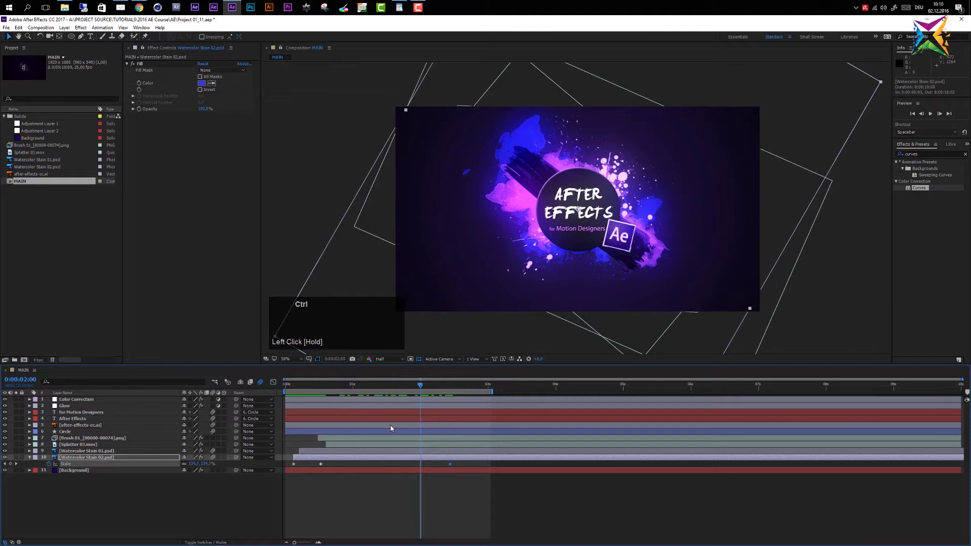
pyautogui.hotkey('ctrl', 'z')
pyautogui.click(322, 390)
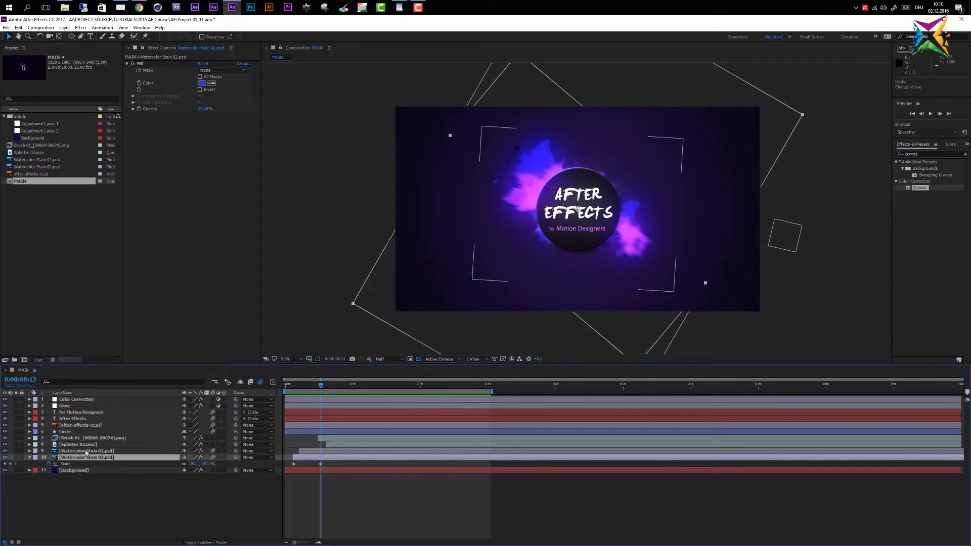
pyautogui.click(29, 457)
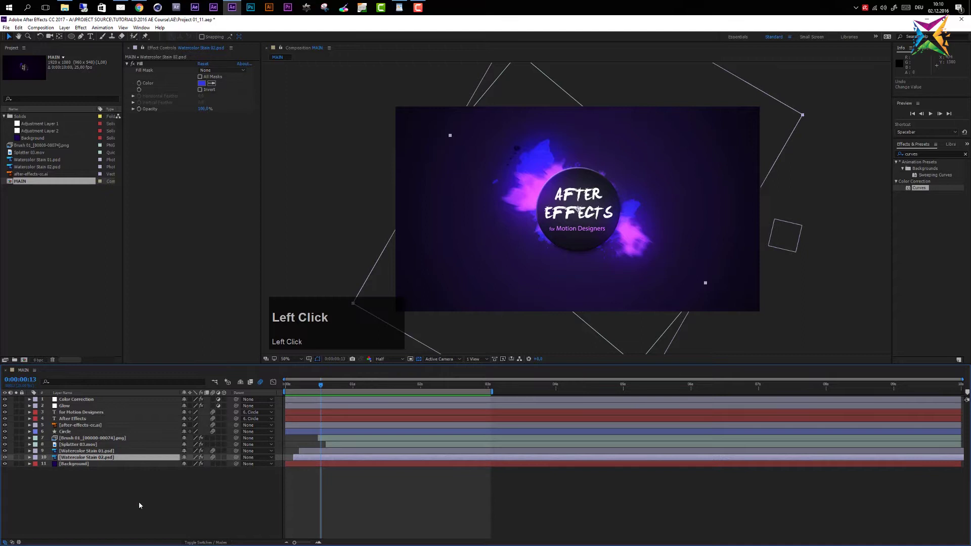
pyautogui.click(160, 505)
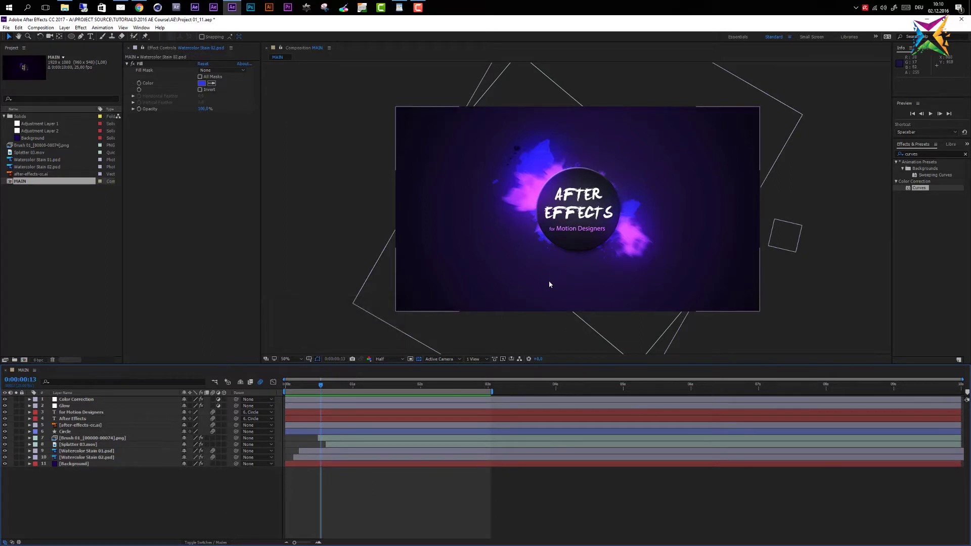
pyautogui.moveTo(320, 386); pyautogui.dragTo(453, 390)
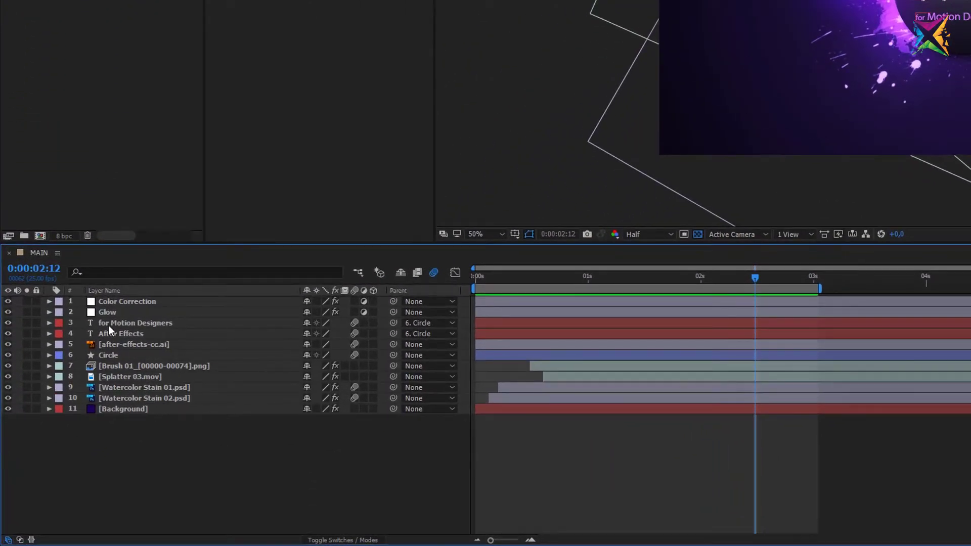
# Range-select the eight layers from for Motion Designers down to Watercolor Stain 02
pyautogui.click(108, 325)
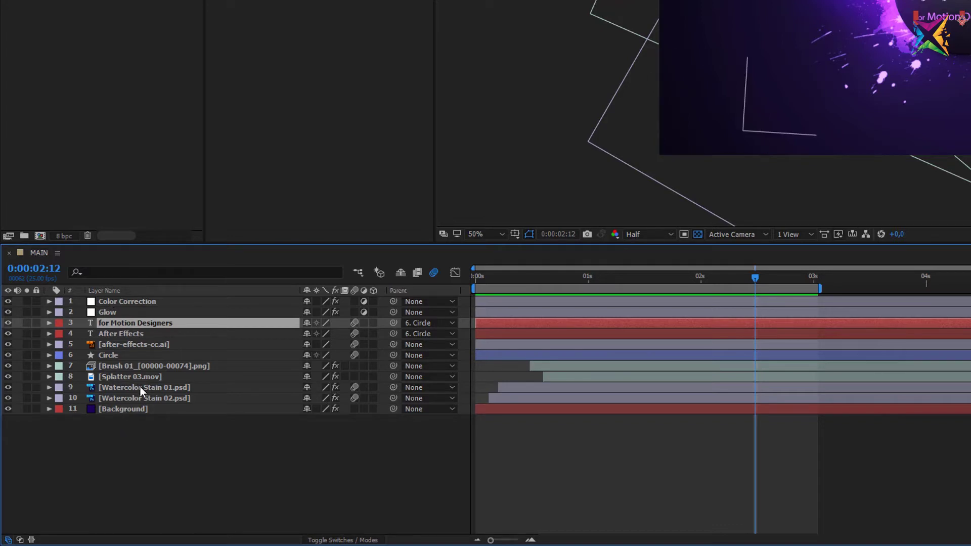
pyautogui.keyDown('shift'); pyautogui.click(134, 400); pyautogui.keyUp('shift')
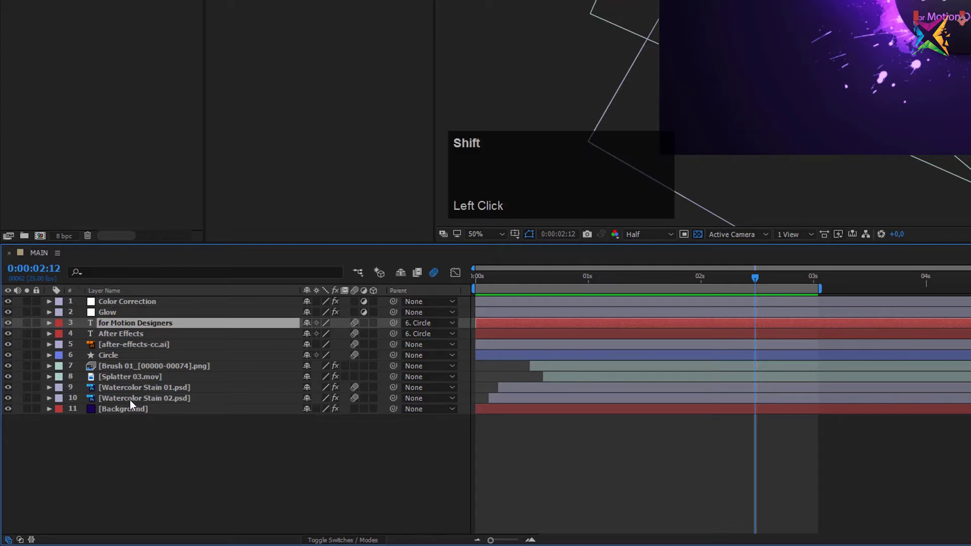
pyautogui.keyDown('shift'); pyautogui.click(129, 400); pyautogui.keyUp('shift')
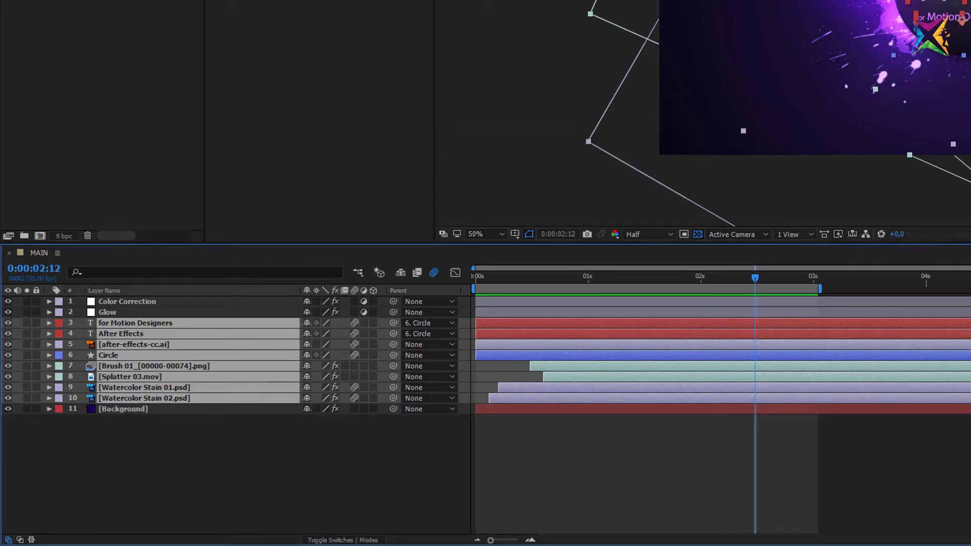
pyautogui.click(153, 398)
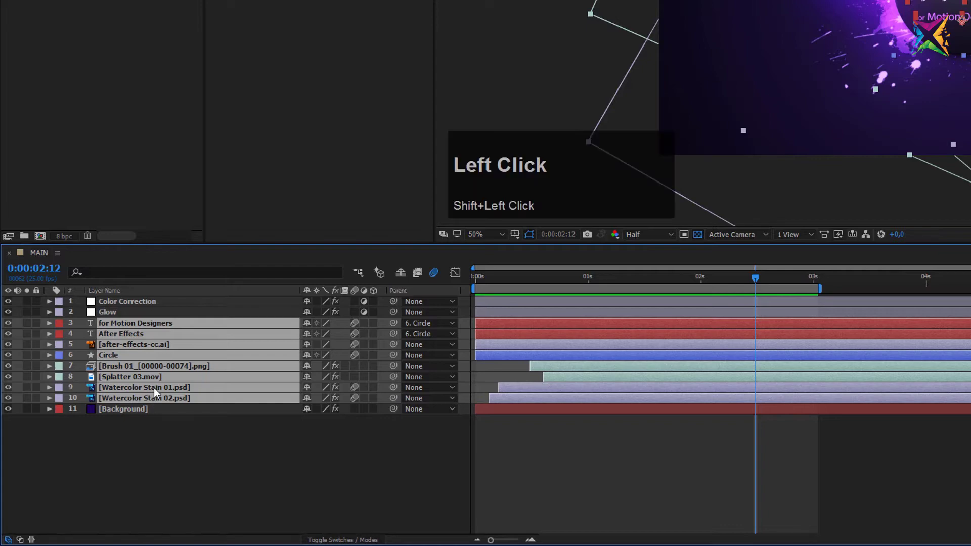
# Pre-compose the selected layers as 'Logo Animation' with Move all attributes enabled
pyautogui.rightClick(165, 378)
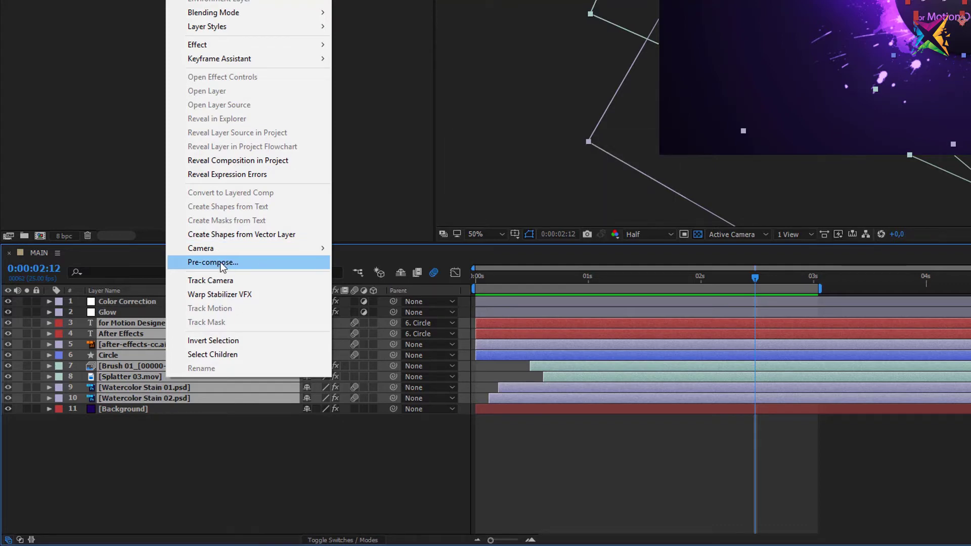
pyautogui.click(217, 263)
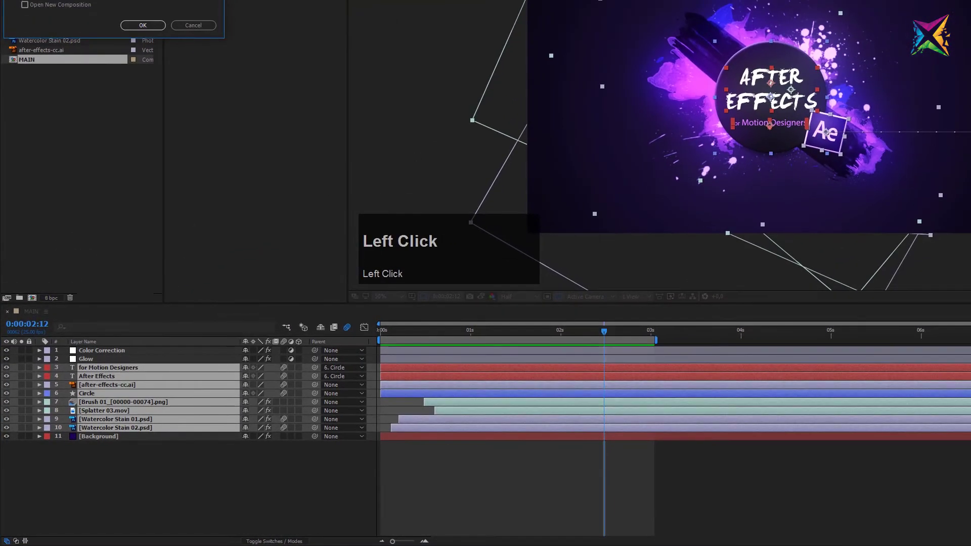
pyautogui.moveTo(169, 0); pyautogui.dragTo(560, 40)
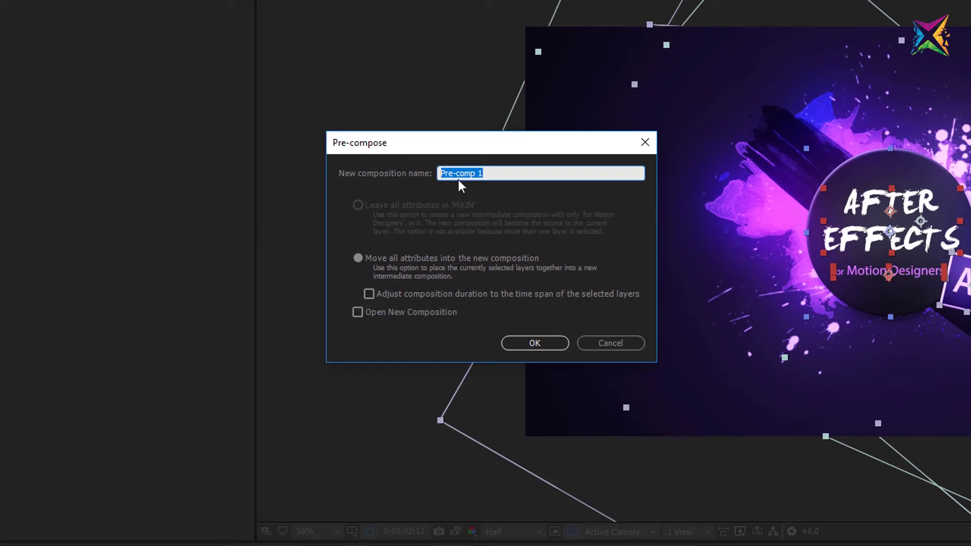
pyautogui.moveTo(483, 174); pyautogui.dragTo(377, 178)
pyautogui.write('Lgoo')
pyautogui.press('BackSpace')
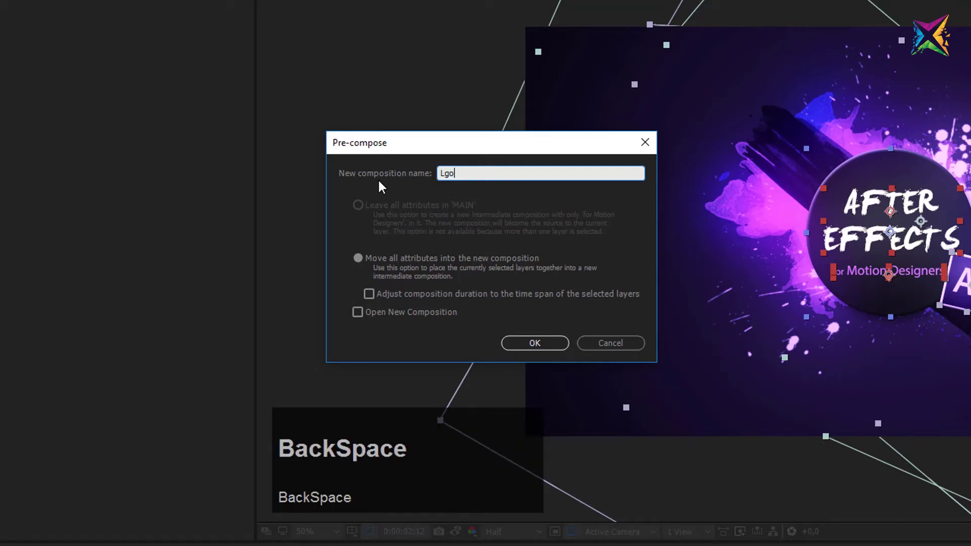
pyautogui.press('BackSpace')
pyautogui.press('BackSpace')
pyautogui.write('ogo ')
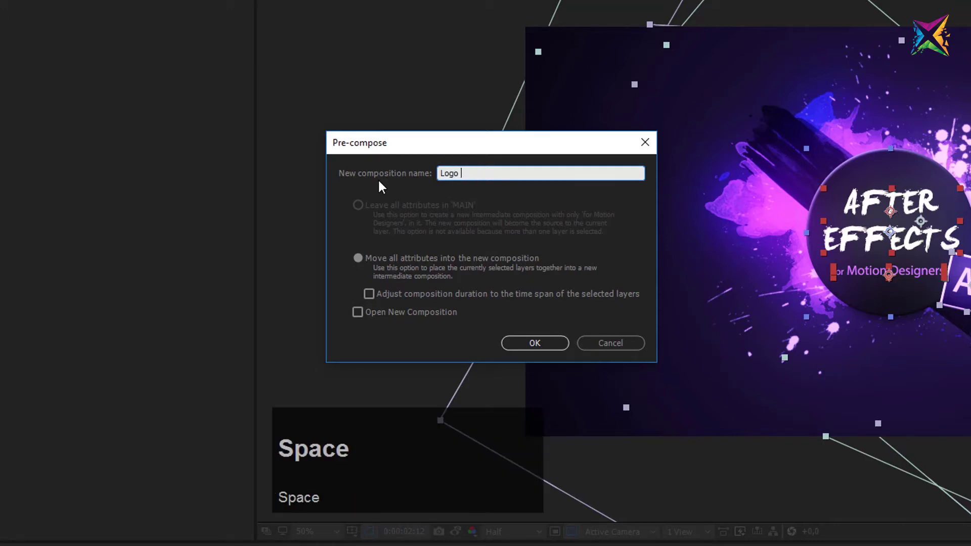
pyautogui.write('Animation')
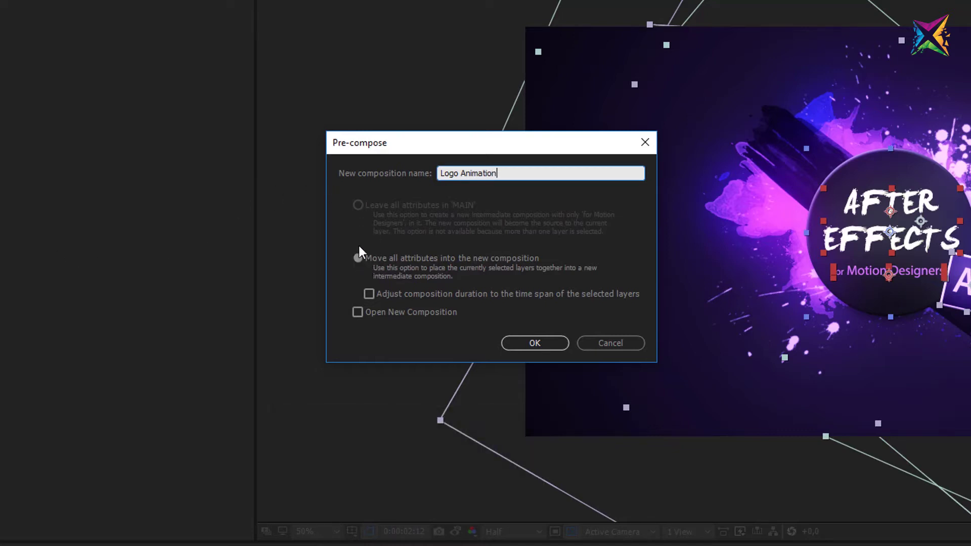
pyautogui.click(358, 259)
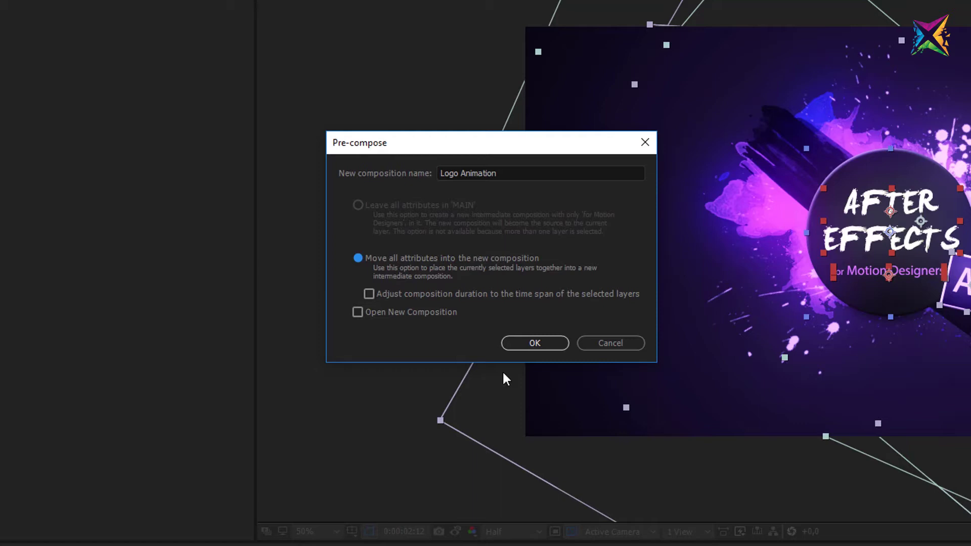
pyautogui.click(534, 342)
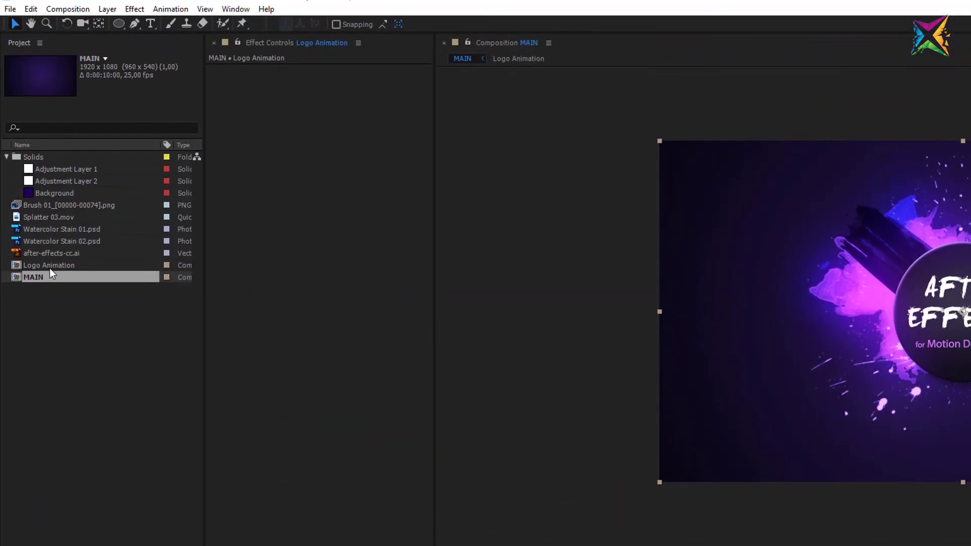
# Open the Logo Animation pre-comp from MAIN and scrub back to an earlier frame
pyautogui.click(50, 269)
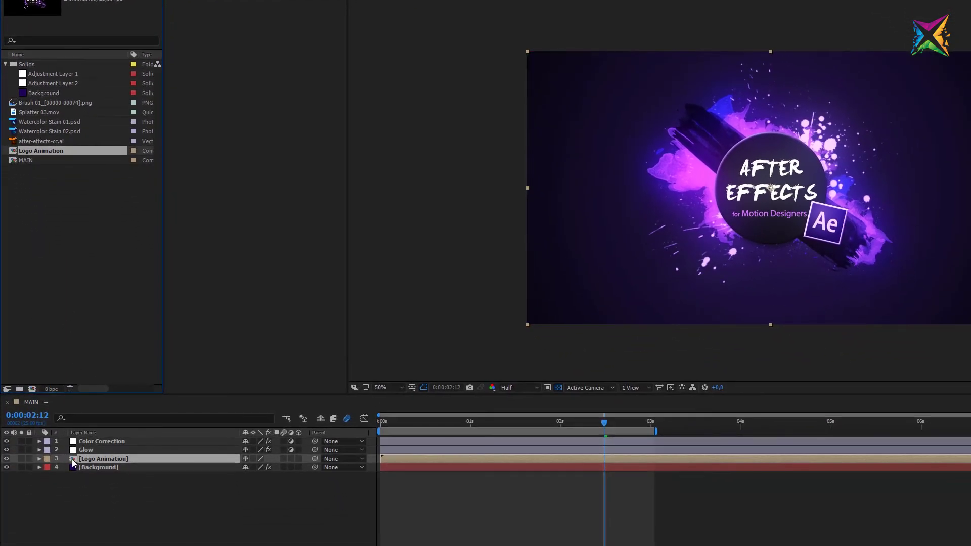
pyautogui.doubleClick(71, 459)
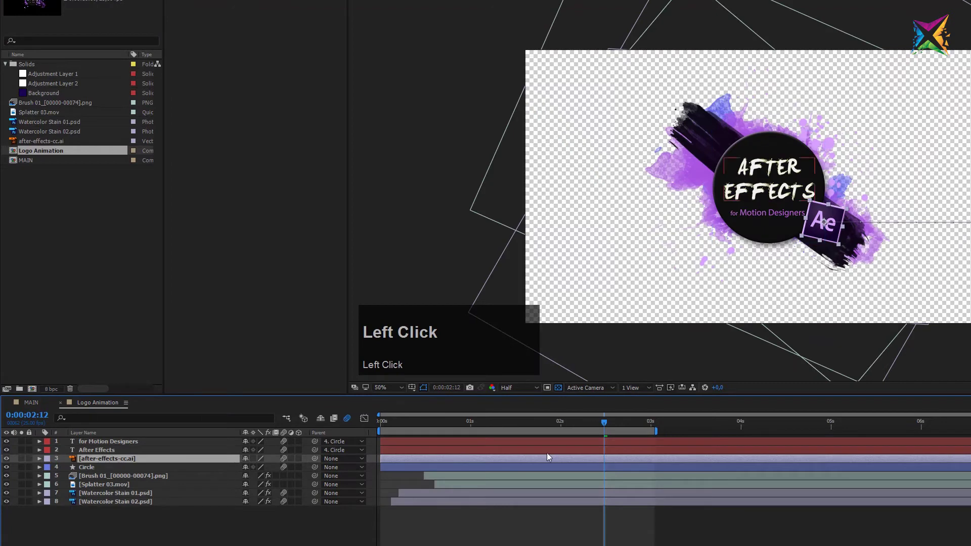
pyautogui.moveTo(604, 422); pyautogui.dragTo(571, 429)
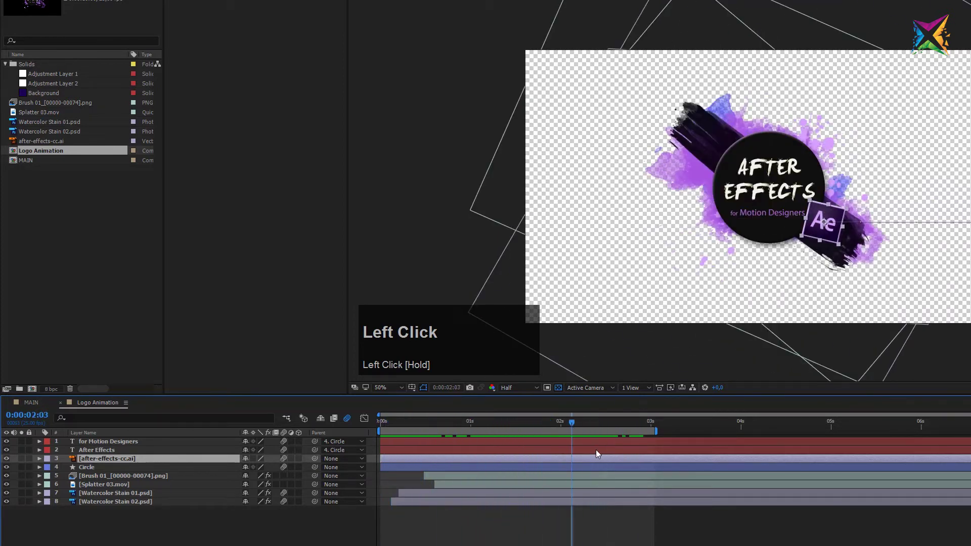
# Back in MAIN, set the Logo Animation layer's Scale to 110%
pyautogui.click(31, 403)
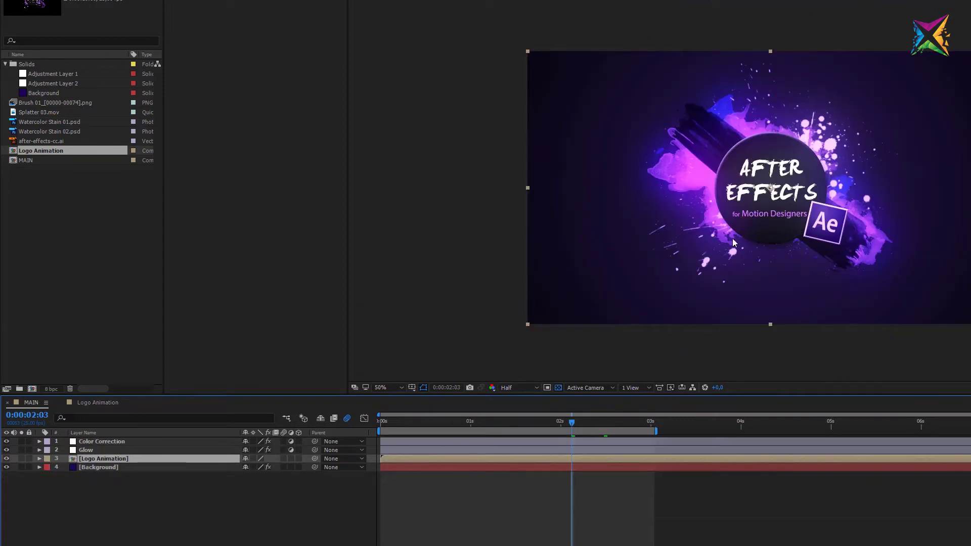
pyautogui.click(95, 460)
pyautogui.press('s')
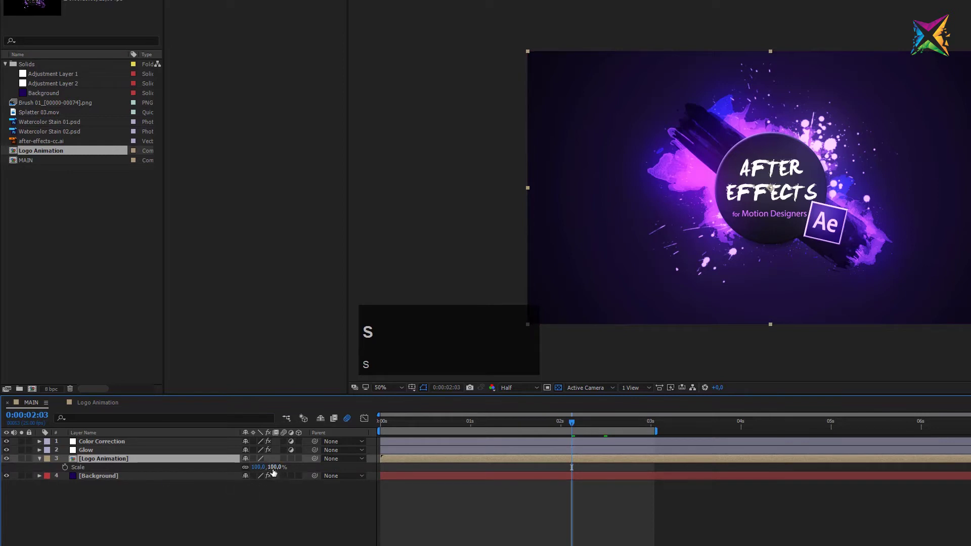
pyautogui.moveTo(273, 470); pyautogui.dragTo(281, 468)
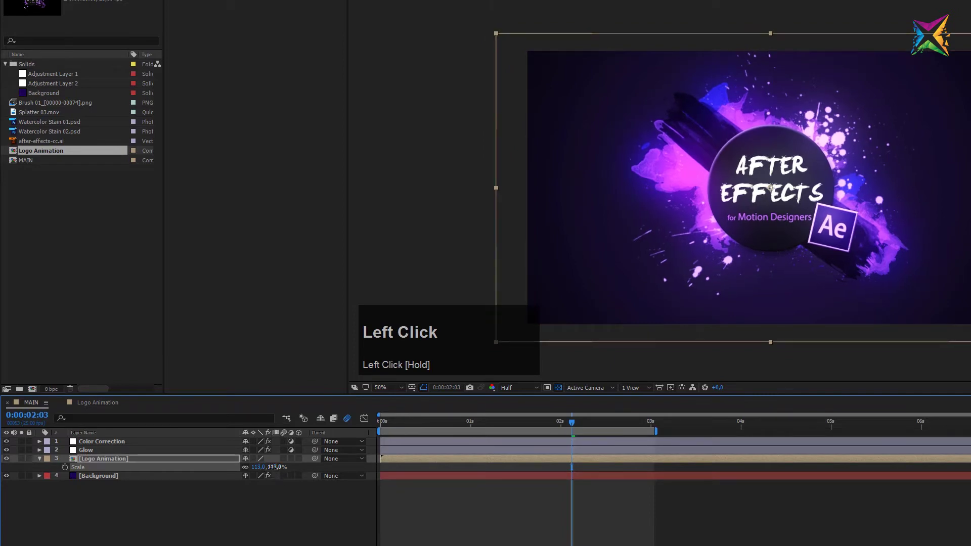
pyautogui.click(278, 468)
pyautogui.write('110')
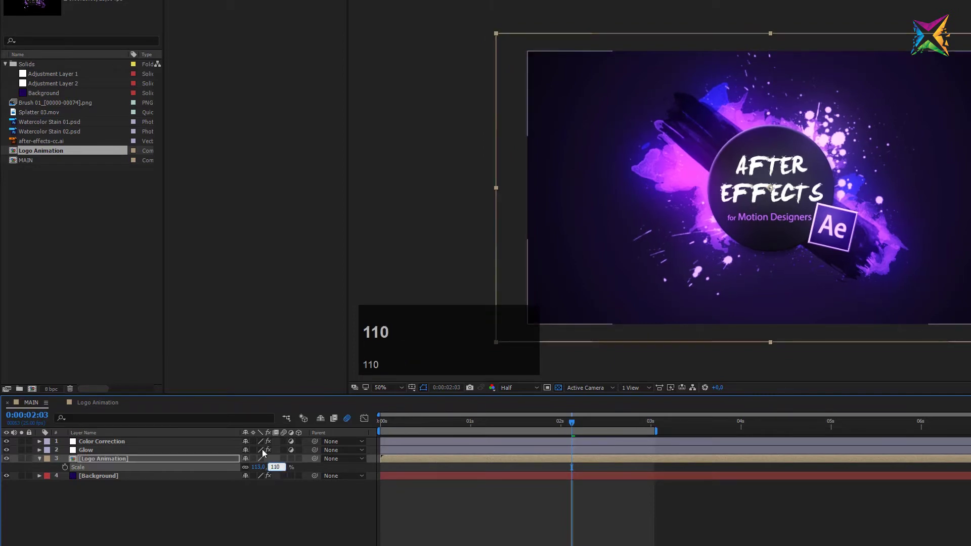
pyautogui.press('Return')
# Preview, move to 0:00:01:20, and change the Logo Animation scale to 80%
pyautogui.click(443, 428)
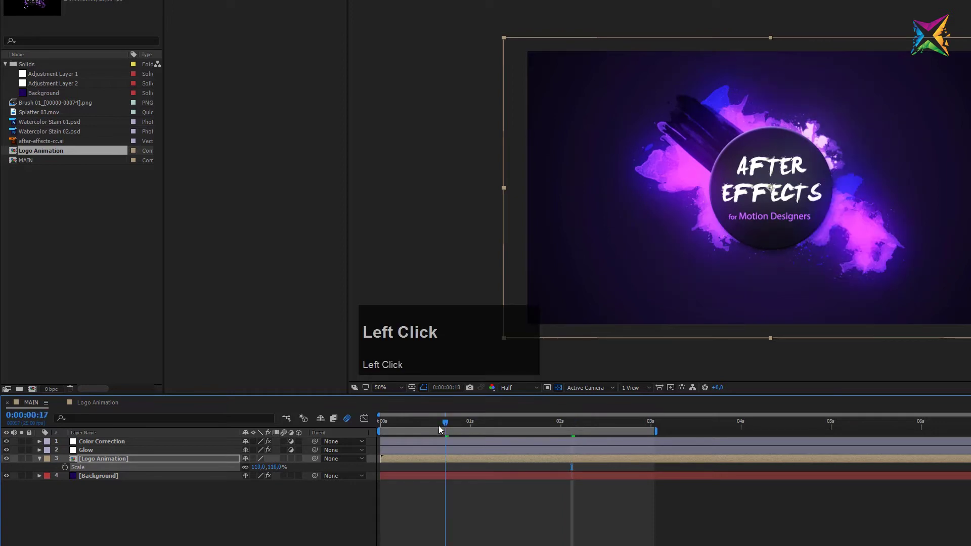
pyautogui.moveTo(440, 430); pyautogui.dragTo(571, 434)
pyautogui.click(541, 426)
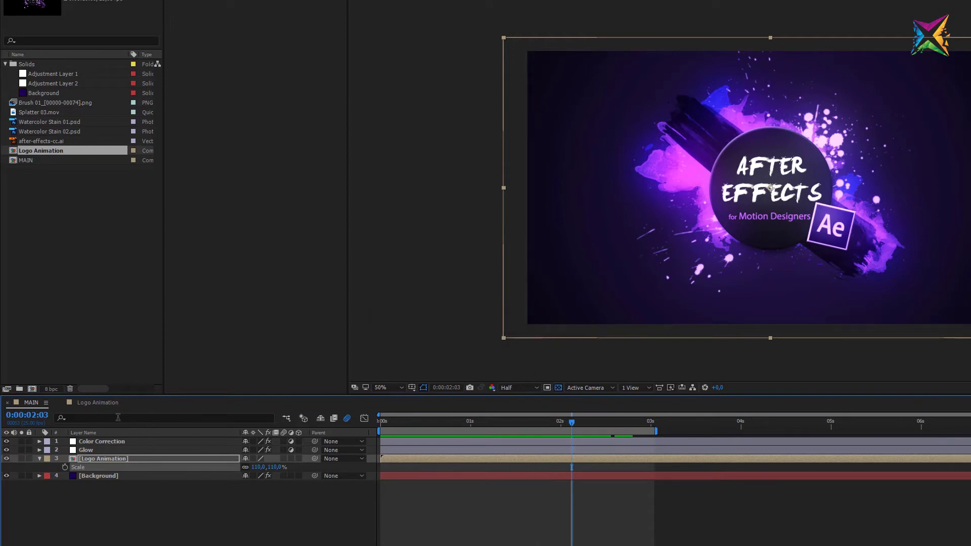
pyautogui.click(273, 467)
pyautogui.click(266, 514)
pyautogui.moveTo(275, 469); pyautogui.dragTo(256, 468)
pyautogui.click(257, 469)
pyautogui.write('80')
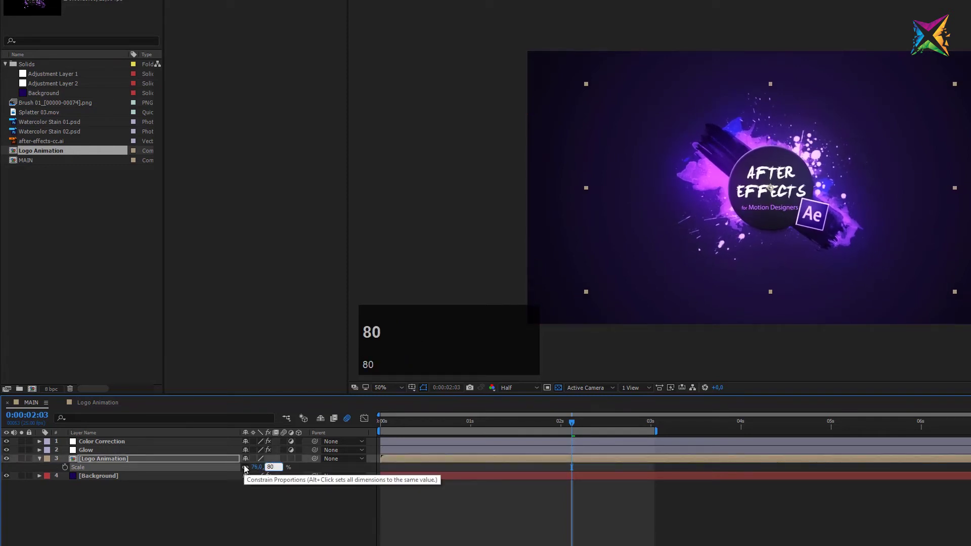
pyautogui.press('Return')
# Preview up to two seconds and set the Logo Animation scale to 100%
pyautogui.moveTo(378, 420); pyautogui.dragTo(546, 427)
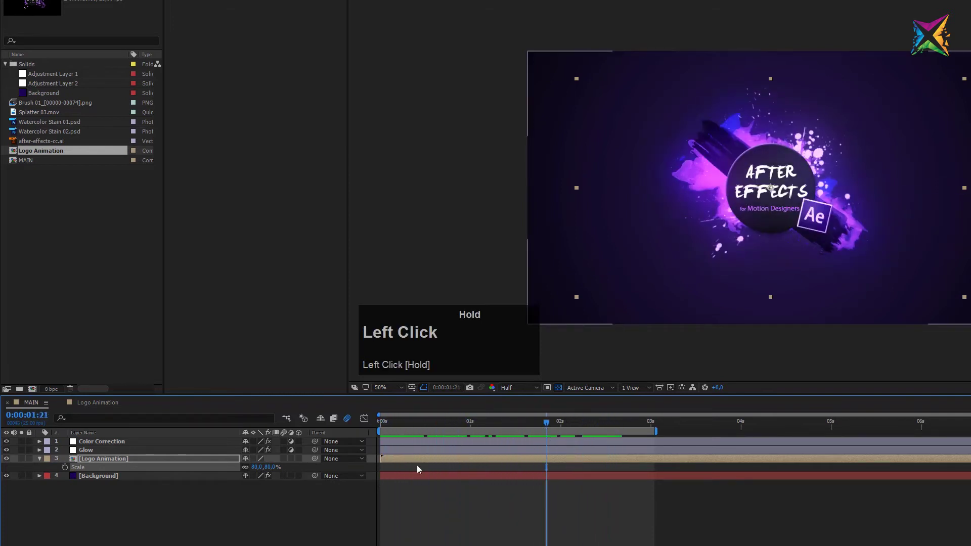
pyautogui.click(271, 467)
pyautogui.write('100')
pyautogui.press('Return')
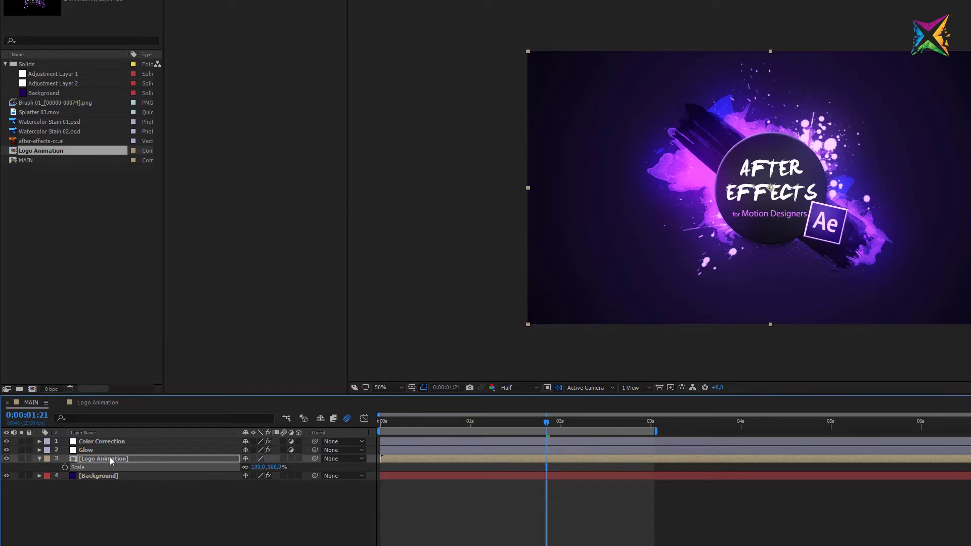
# In the Logo Animation comp, select Brush 01 together with Splatter 03.mov
pyautogui.click(98, 403)
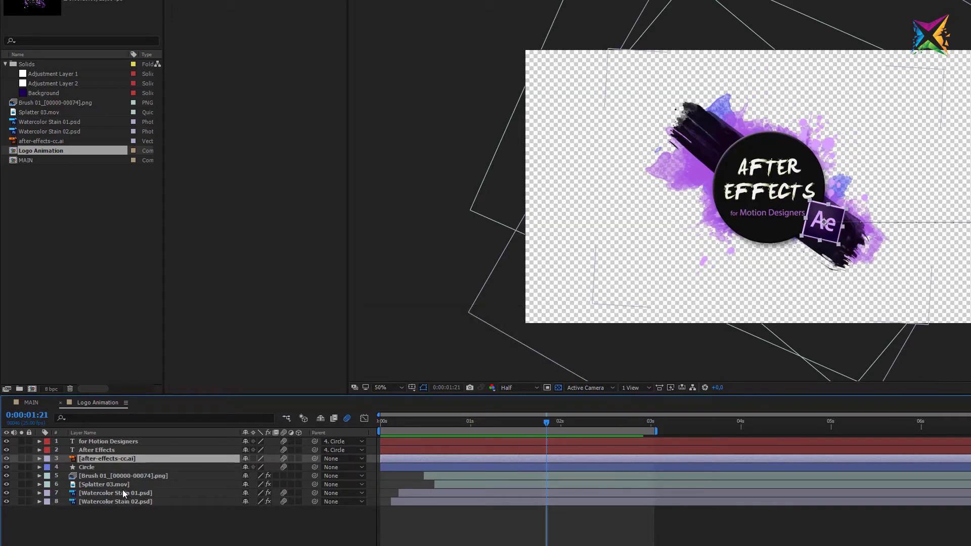
pyautogui.click(95, 475)
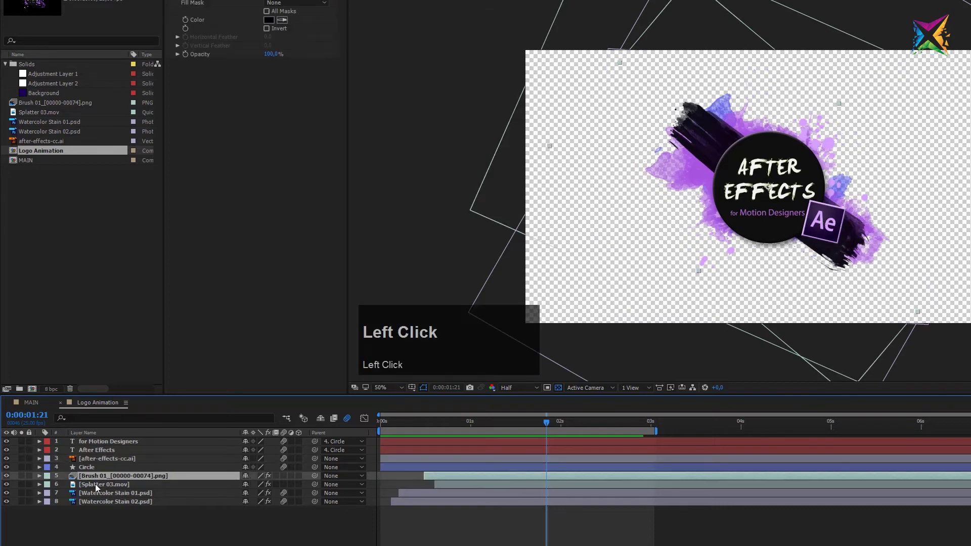
pyautogui.click(94, 484)
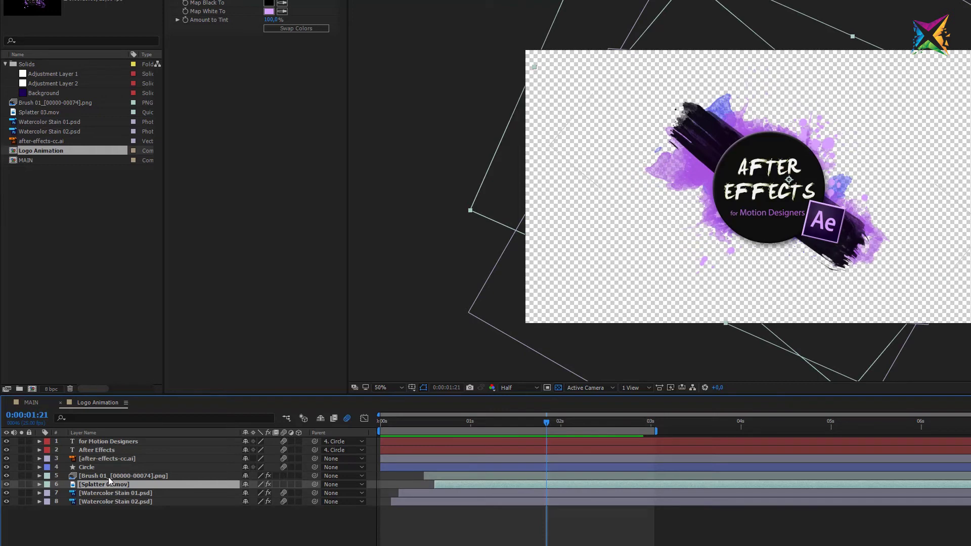
pyautogui.click(111, 477)
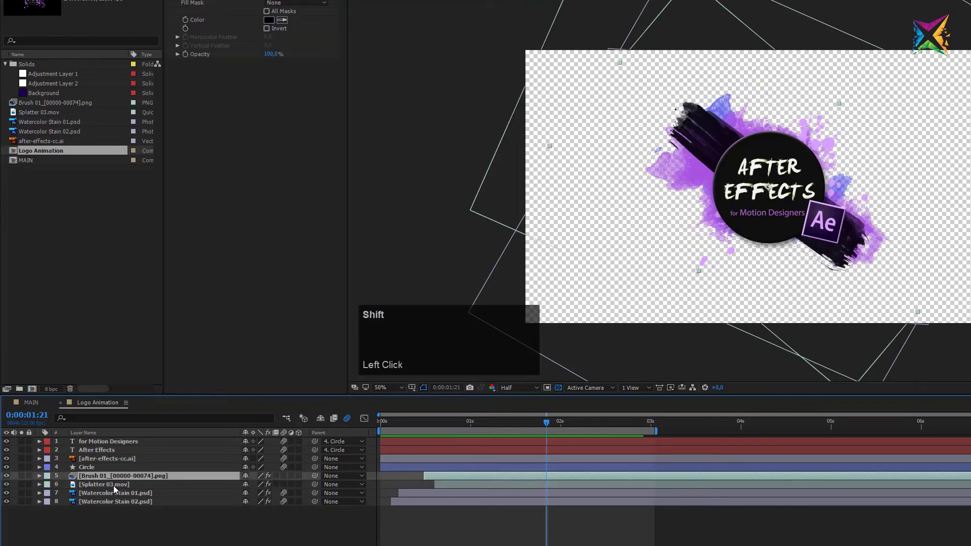
pyautogui.keyDown('shift'); pyautogui.click(113, 485); pyautogui.keyUp('shift')
# Pre-compose Brush 01 and Splatter 03.mov as 'Brush Splatter', moving all attributes
pyautogui.rightClick(113, 485)
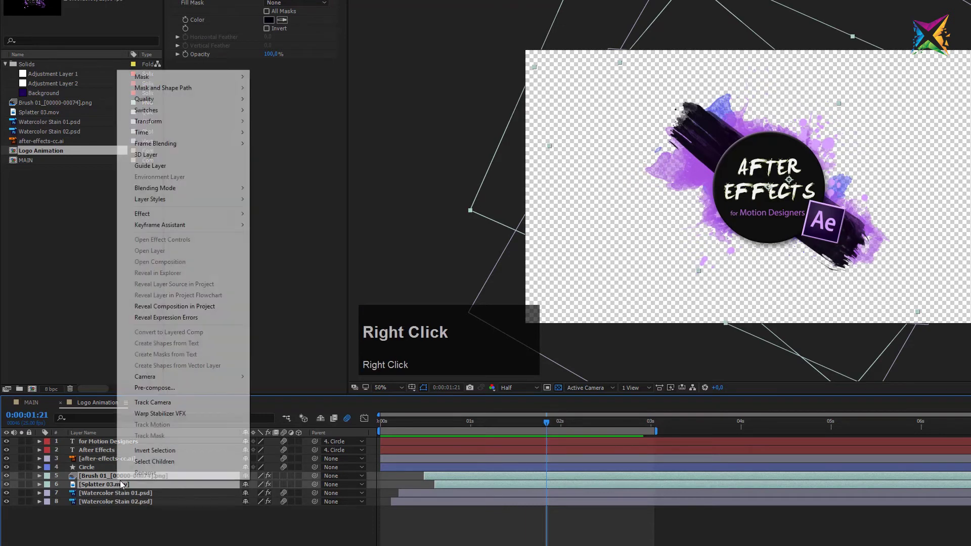
pyautogui.click(154, 387)
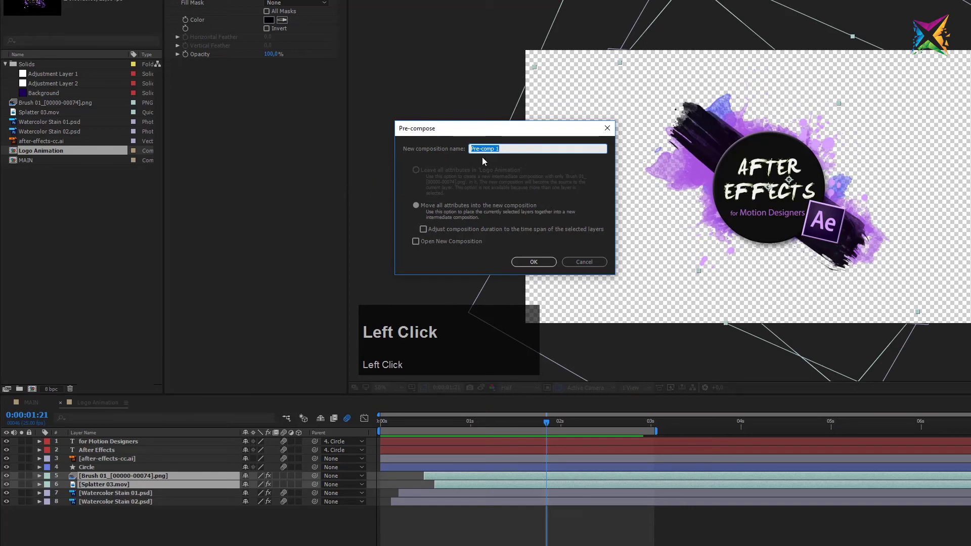
pyautogui.click(484, 157)
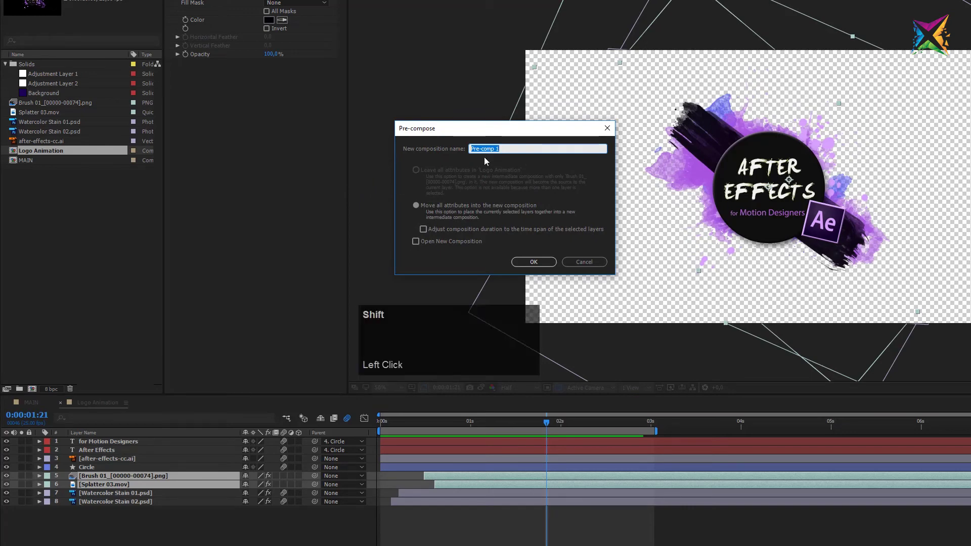
pyautogui.write('Brush ')
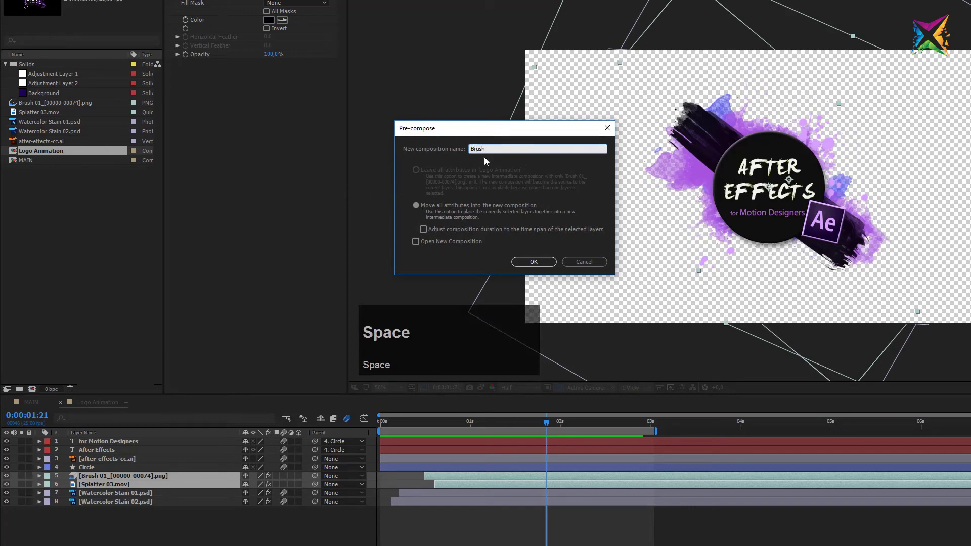
pyautogui.write('Spla')
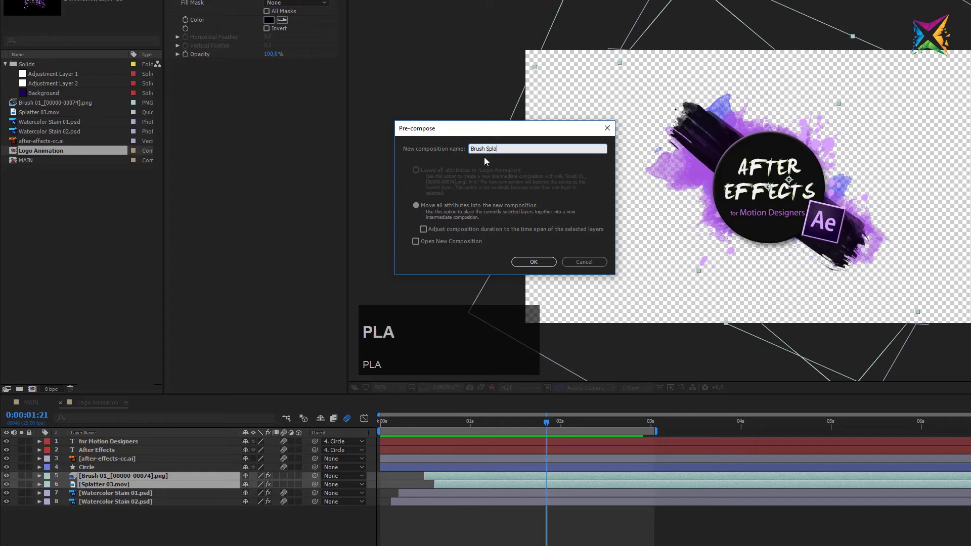
pyautogui.write('tter')
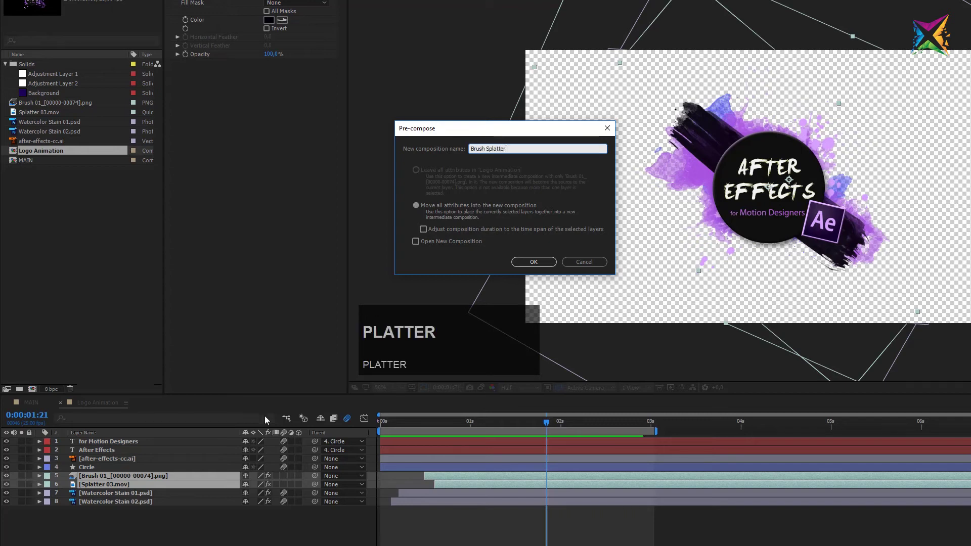
pyautogui.click(414, 205)
pyautogui.click(536, 263)
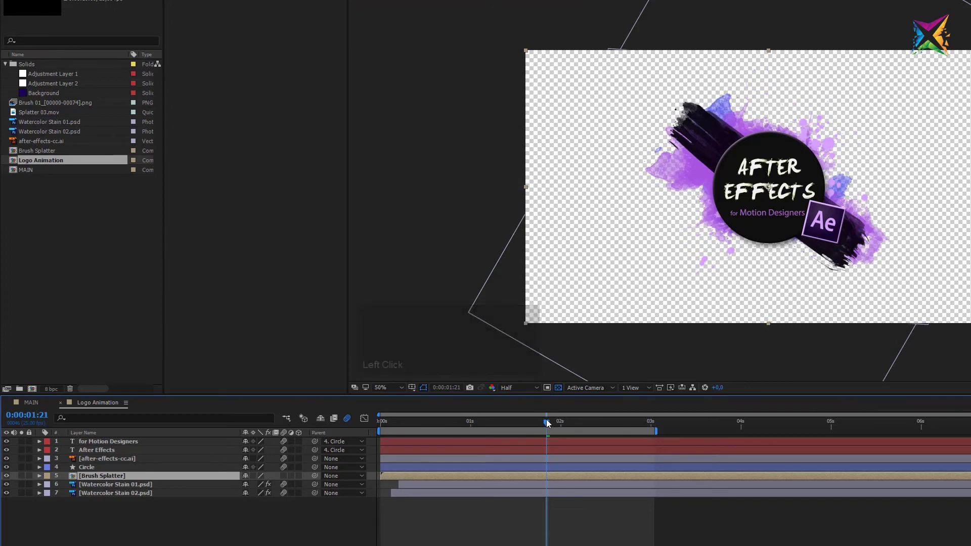
# Preview, look inside Brush Splatter, then return to the Logo Animation comp
pyautogui.moveTo(546, 420)
pyautogui.mouseDown()
pyautogui.moveTo(377, 423)
pyautogui.moveTo(560, 433)
pyautogui.mouseUp()
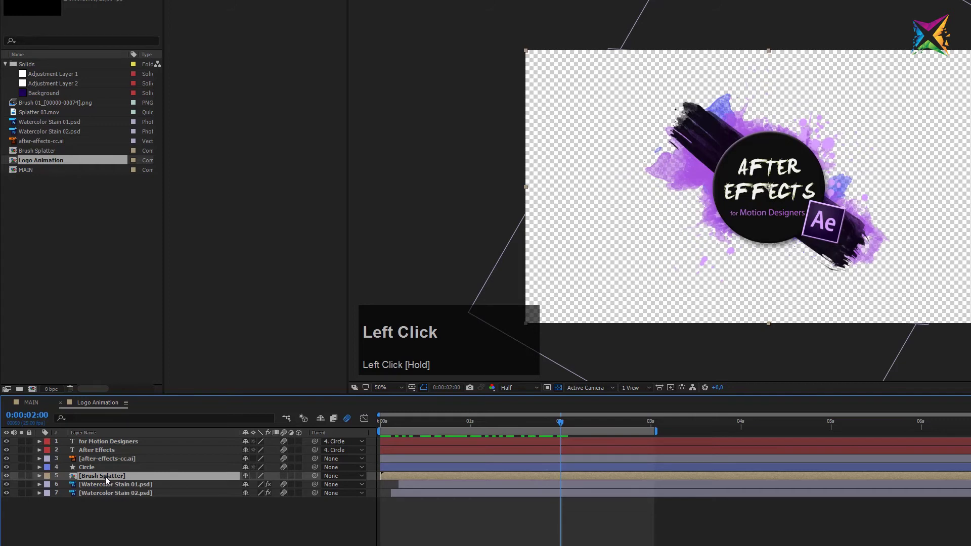
pyautogui.doubleClick(74, 476)
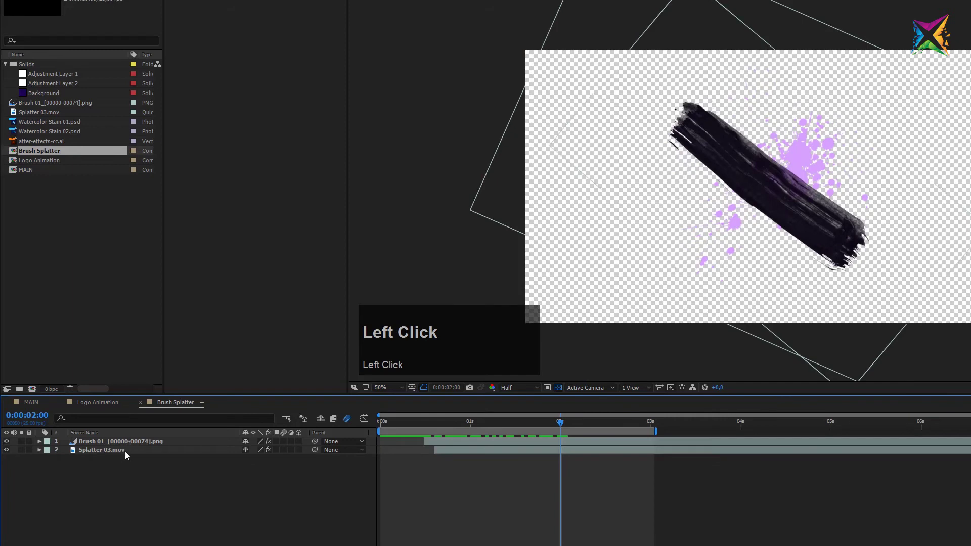
pyautogui.click(96, 403)
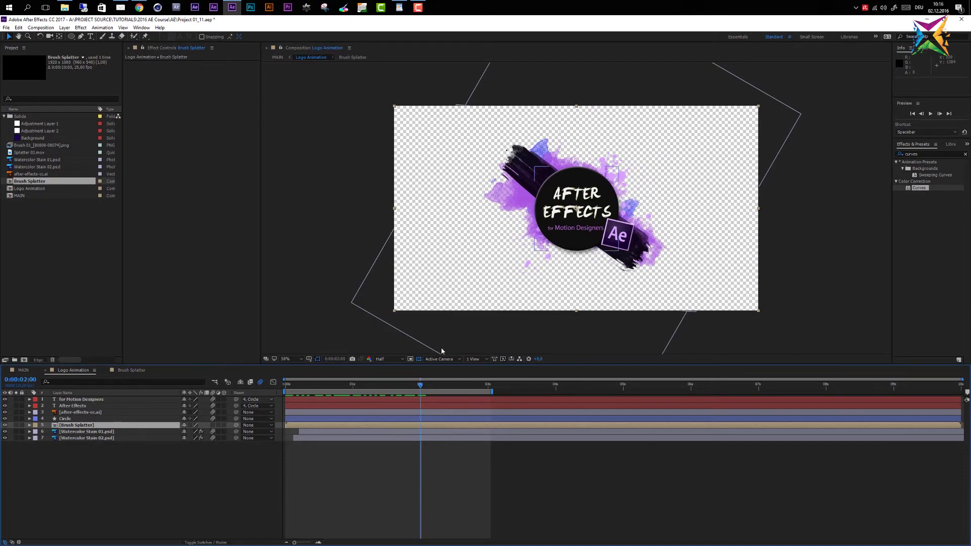
# Search 'dro' in Effects & Presets, apply Drop Shadow to Brush Splatter, and increase its distance
pyautogui.hotkey('ctrl', 'z')
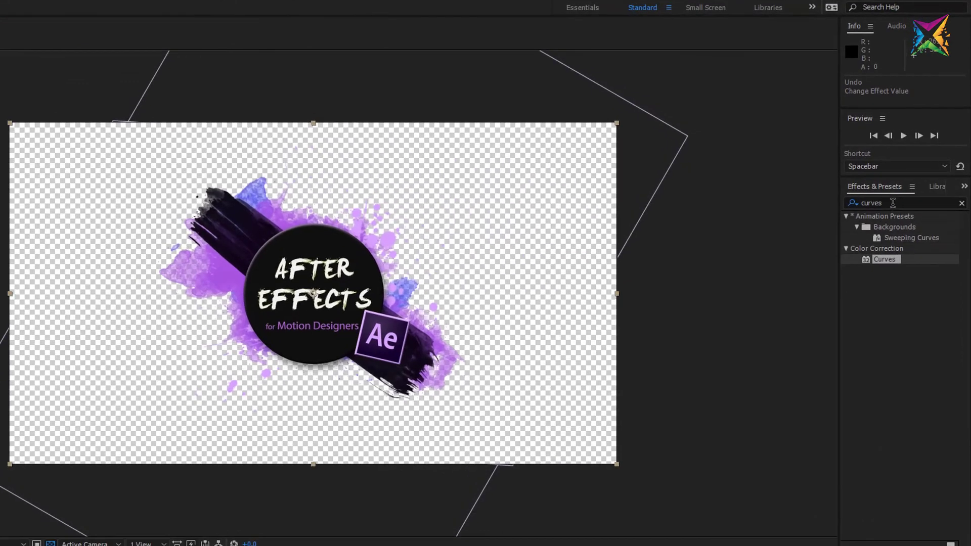
pyautogui.click(902, 186)
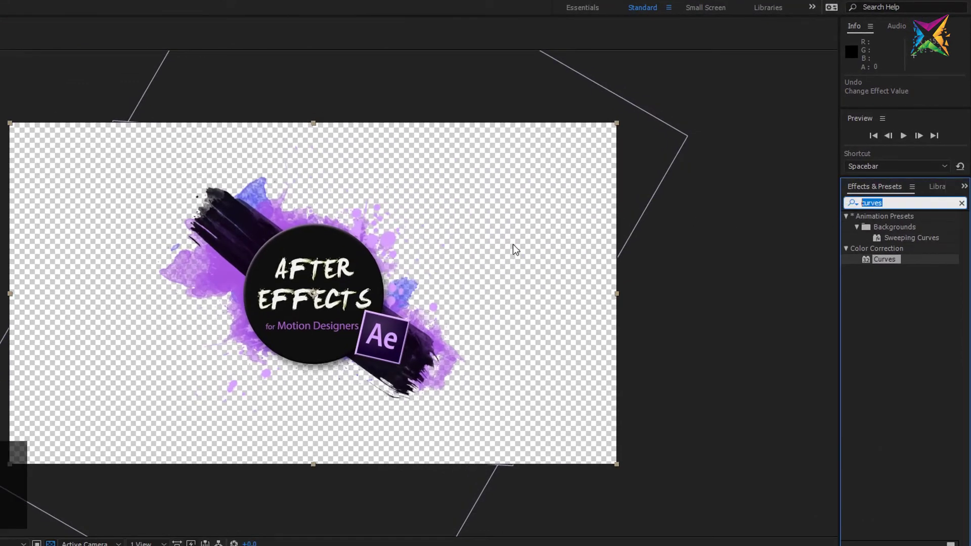
pyautogui.write('drop')
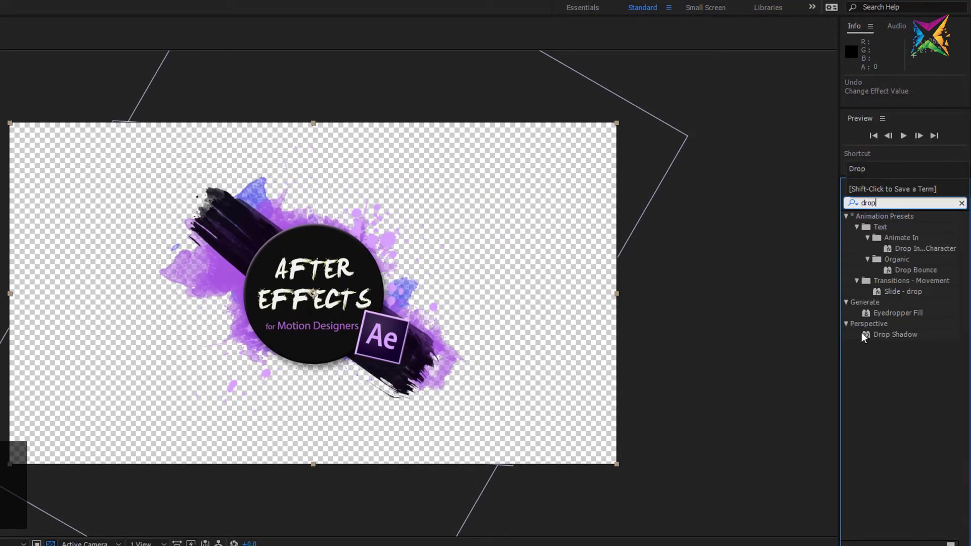
pyautogui.click(893, 335)
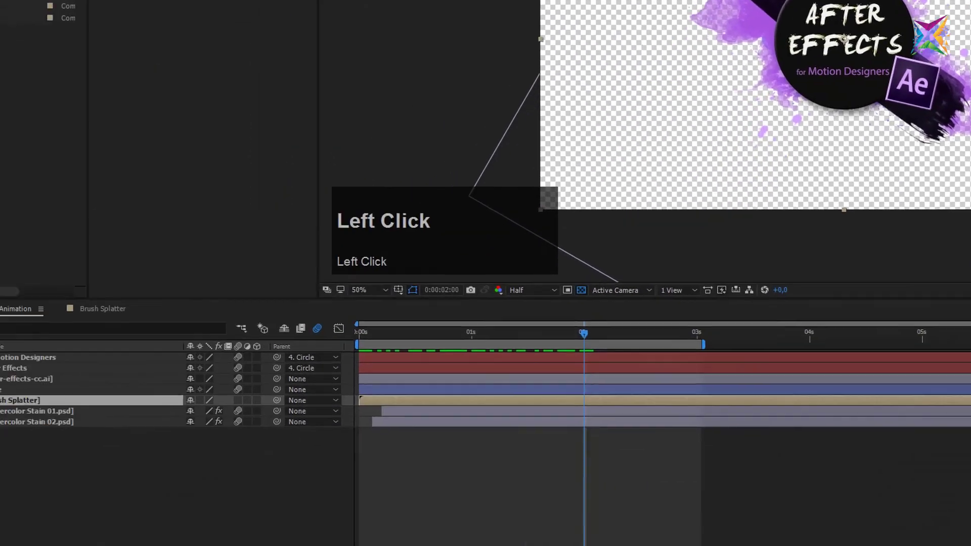
pyautogui.moveTo(804, 273); pyautogui.dragTo(5, 402)
pyautogui.moveTo(121, 346); pyautogui.dragTo(122, 345)
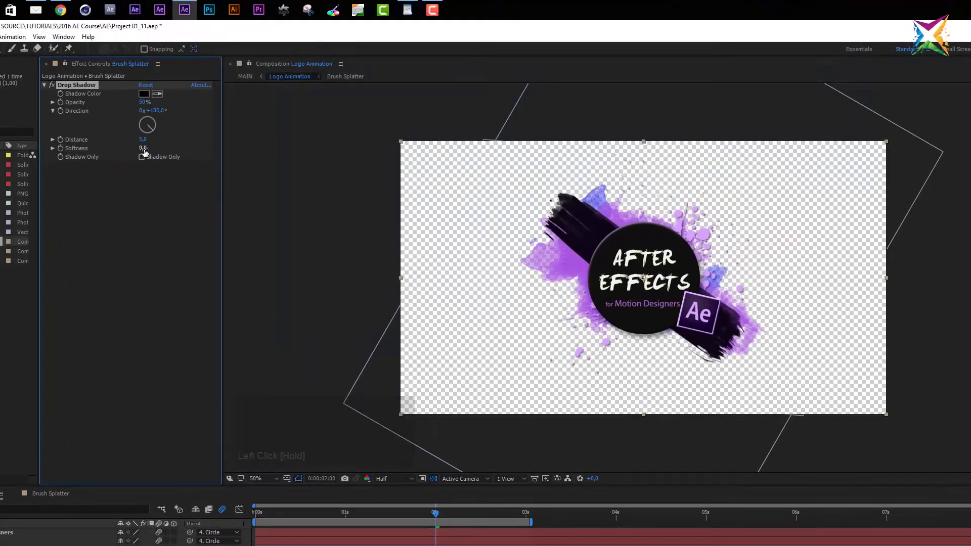
pyautogui.moveTo(145, 140)
pyautogui.mouseDown()
pyautogui.moveTo(167, 140)
pyautogui.moveTo(151, 149)
pyautogui.moveTo(163, 149)
pyautogui.moveTo(138, 141)
pyautogui.mouseUp()
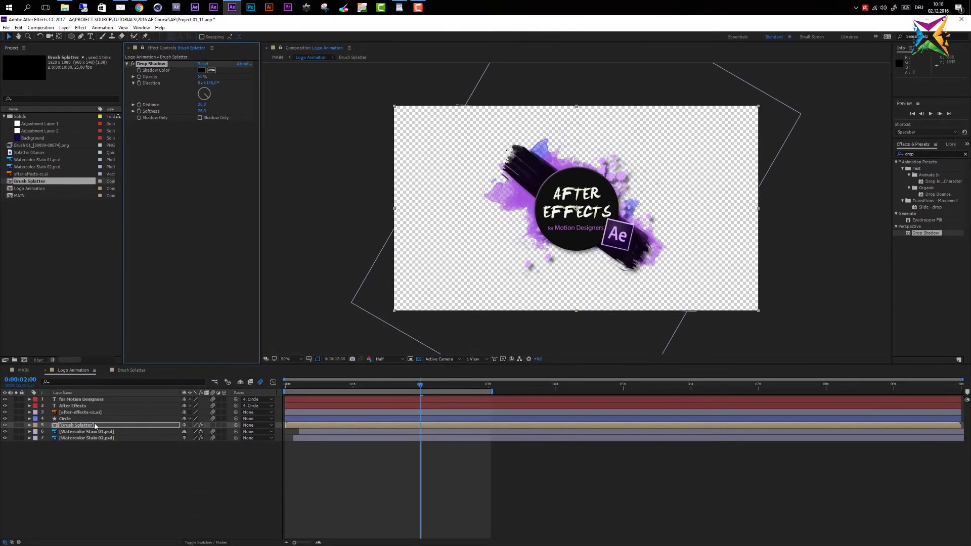
# Undo the Drop Shadow and Brush Splatter pre-compose, check Logo Animation, then return to MAIN
pyautogui.press('ctrl')
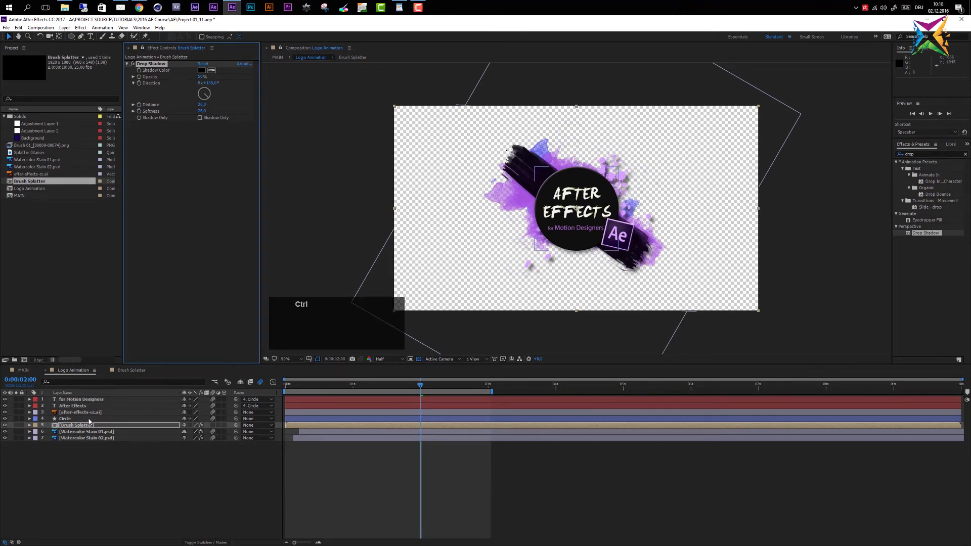
pyautogui.hotkey('ctrl', 'z')
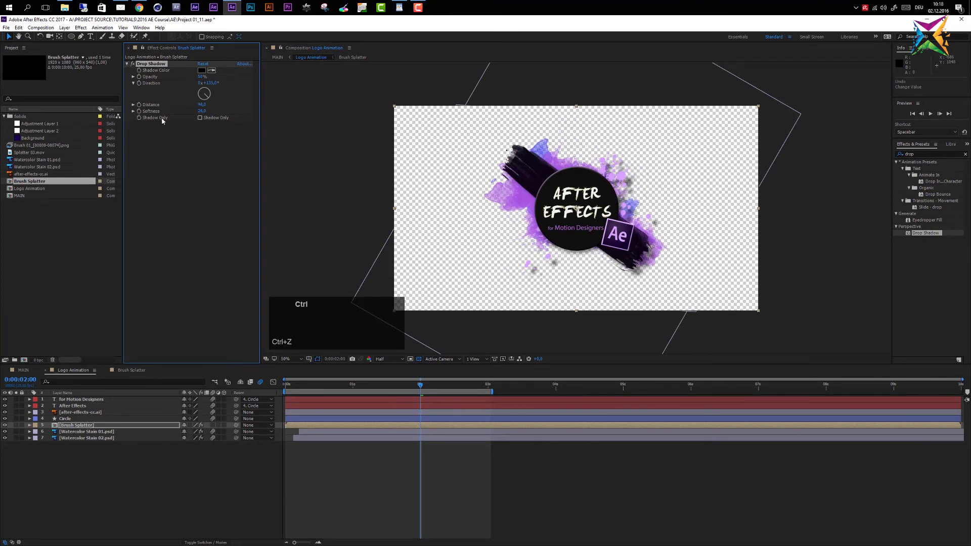
pyautogui.hotkey('ctrl', 'z')
pyautogui.hotkey('ctrl', 'z')
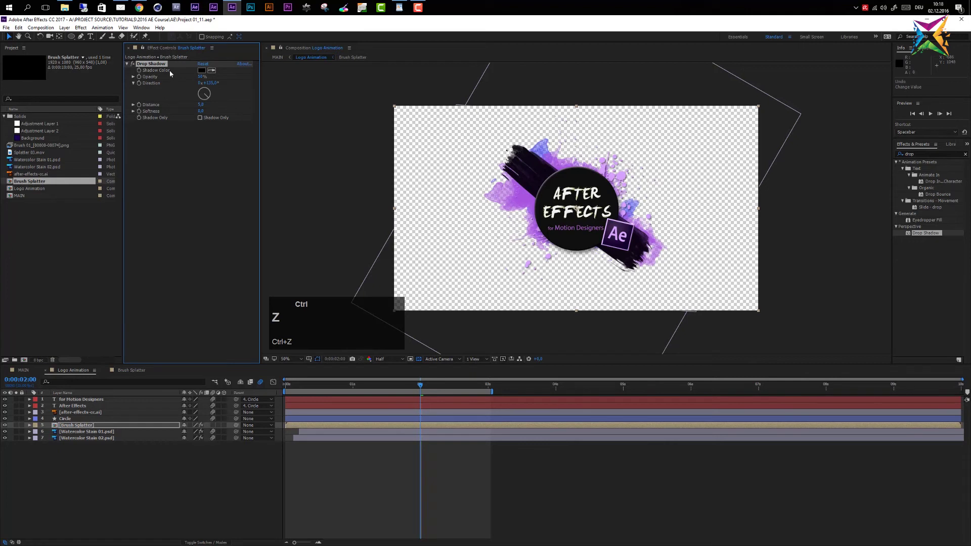
pyautogui.hotkey('ctrl', 'z')
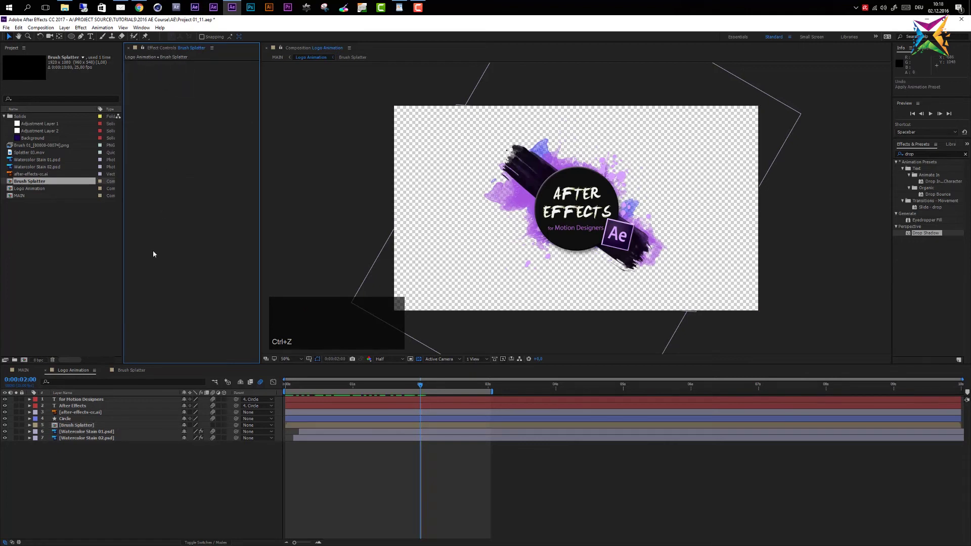
pyautogui.hotkey('ctrl', 'z')
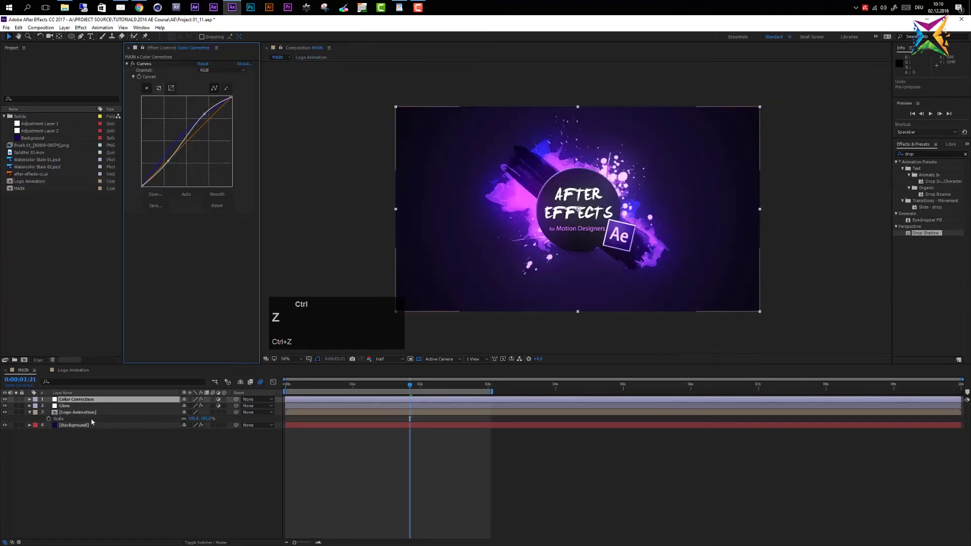
pyautogui.click(72, 370)
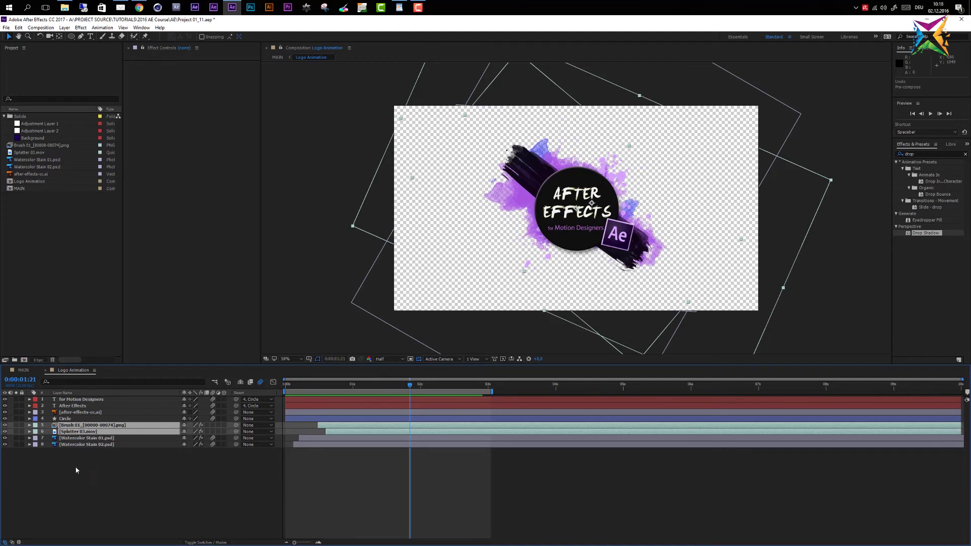
pyautogui.click(20, 371)
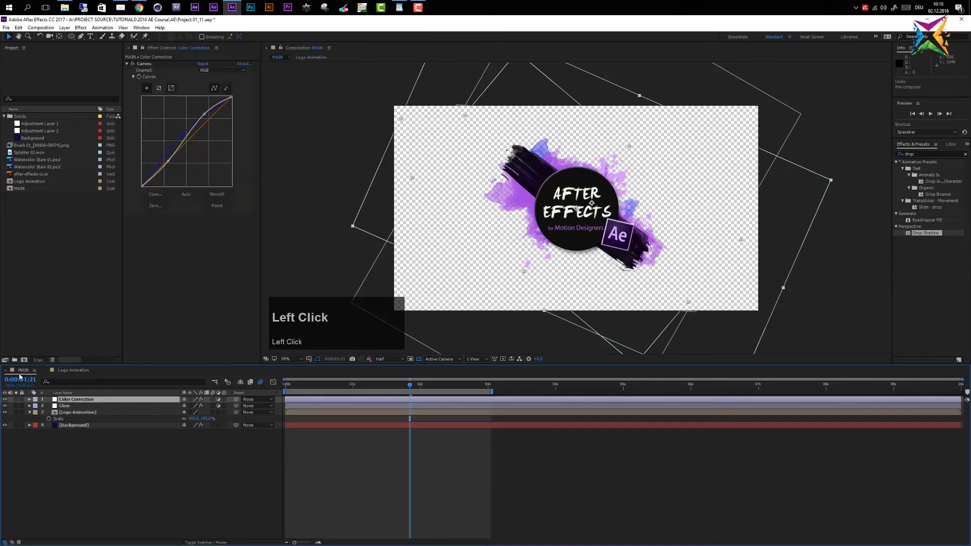